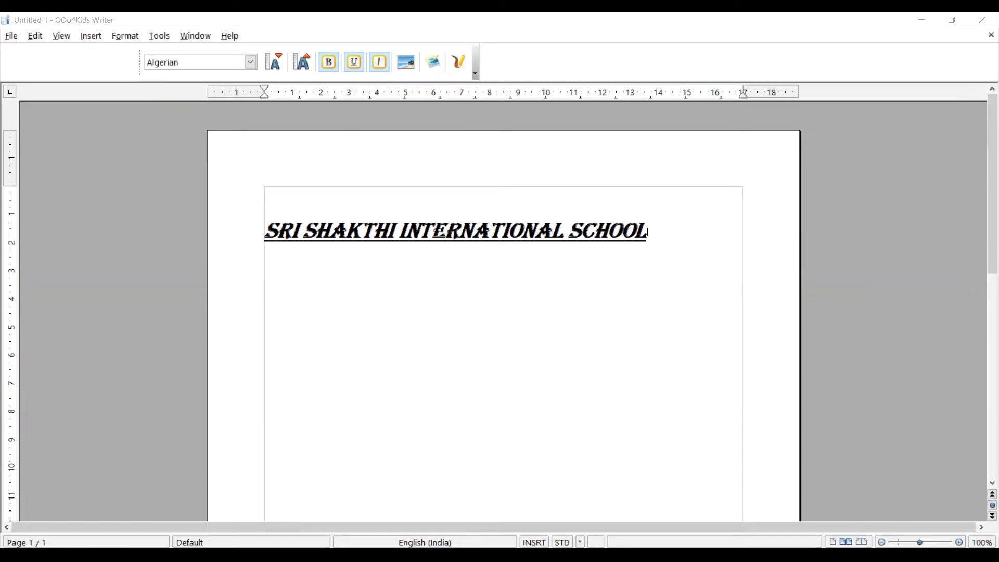
Add two blank lines after the 'SRI SHAKTHI INTERNATIONAL SCHOOL' heading and open the Insert menu
click(655, 230)
key(Return)
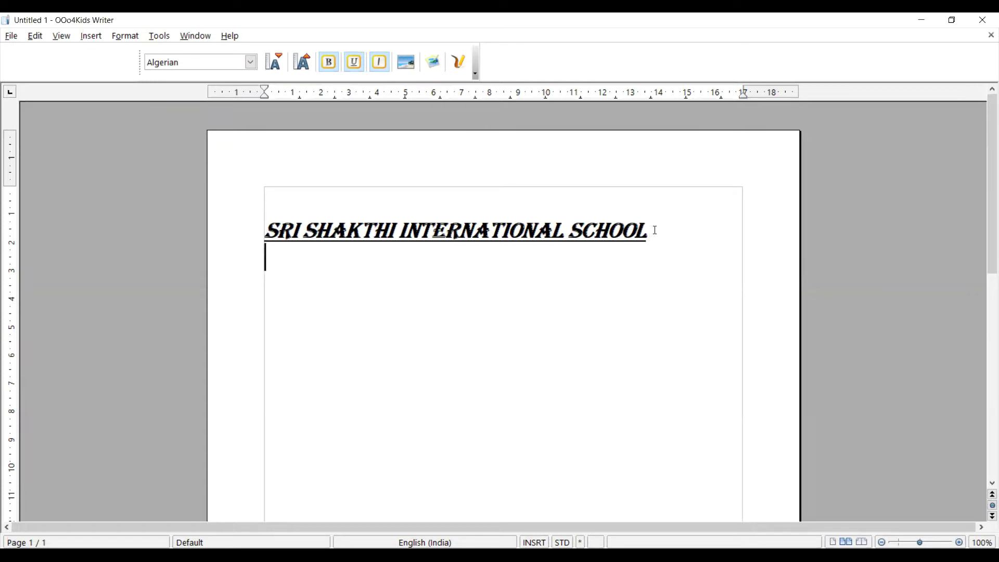
key(Return)
click(93, 36)
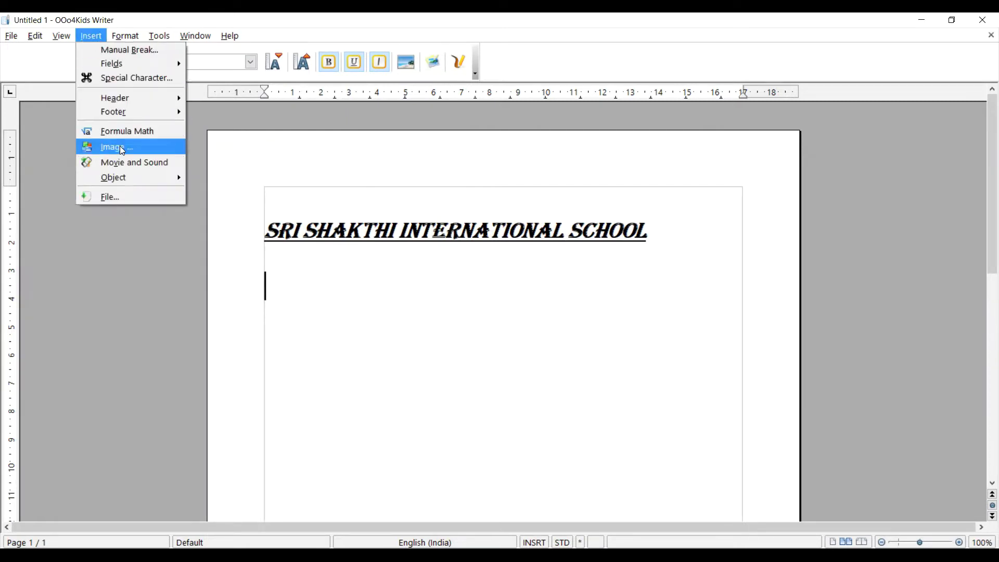
Insert the rose1 photo from the Saved Pictures folder below the heading
click(334, 322)
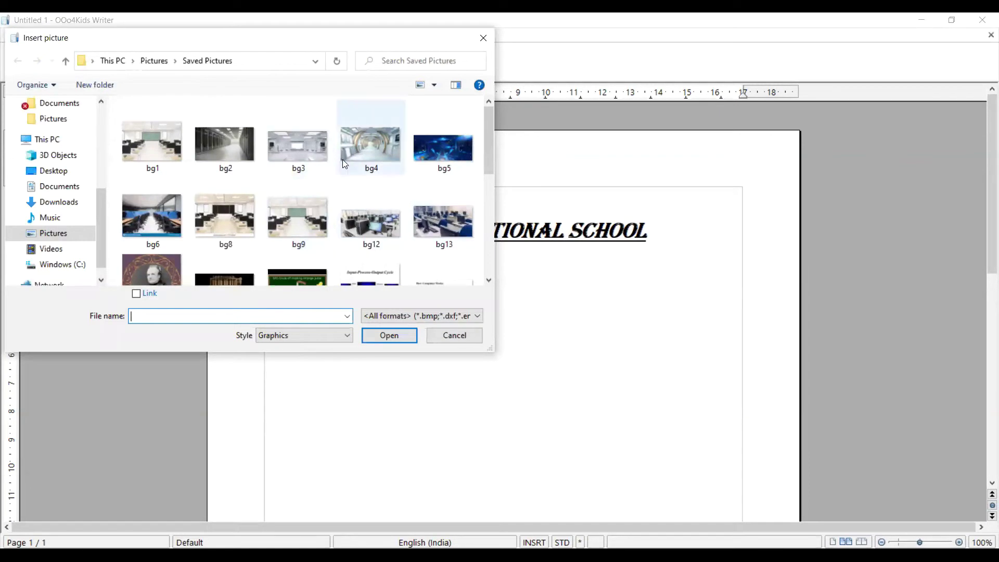
scroll(400, 211, down, 2)
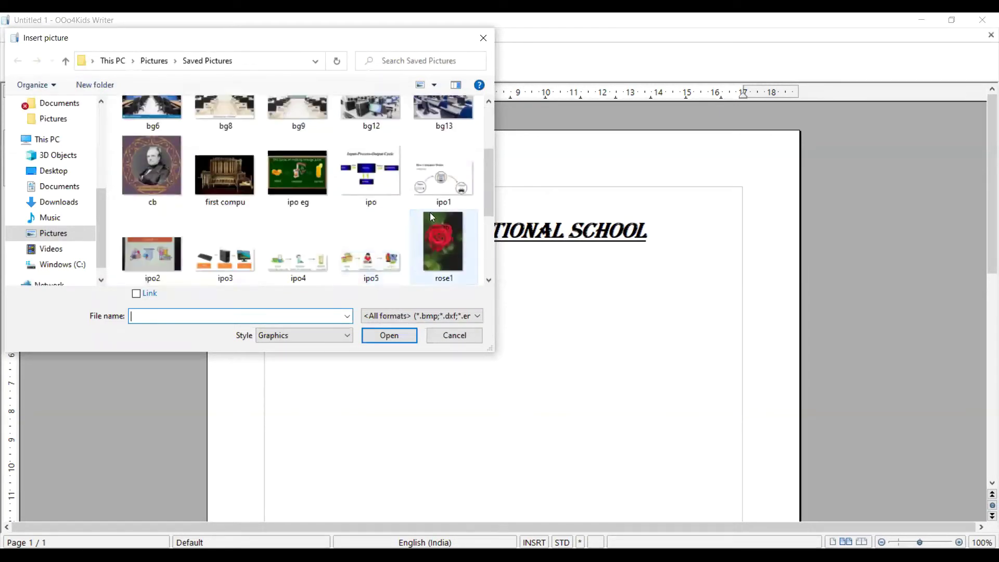
click(432, 224)
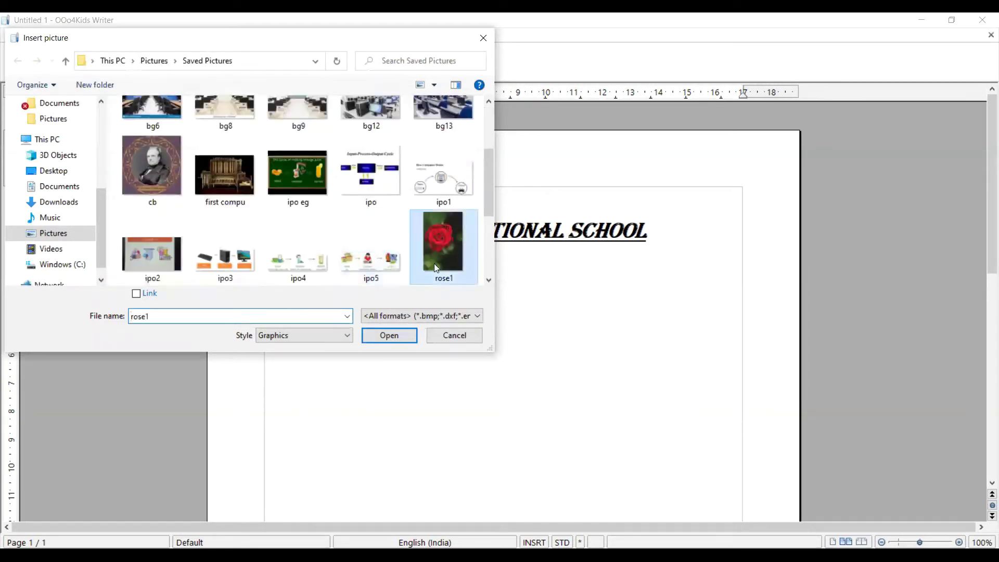
click(390, 335)
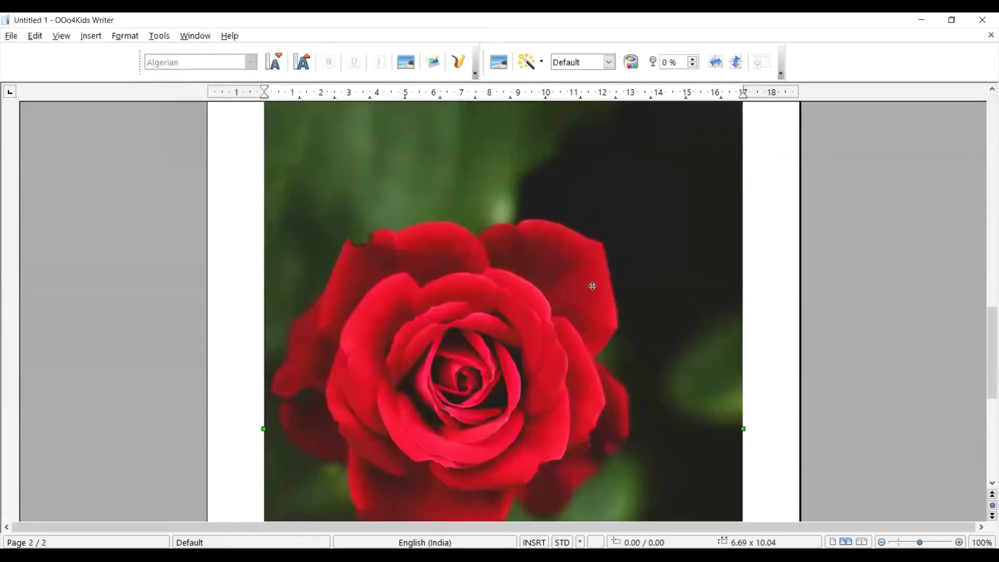
Shrink the oversized rose photo by dragging its bottom edge and corner handles inward
scroll(591, 285, down, 8)
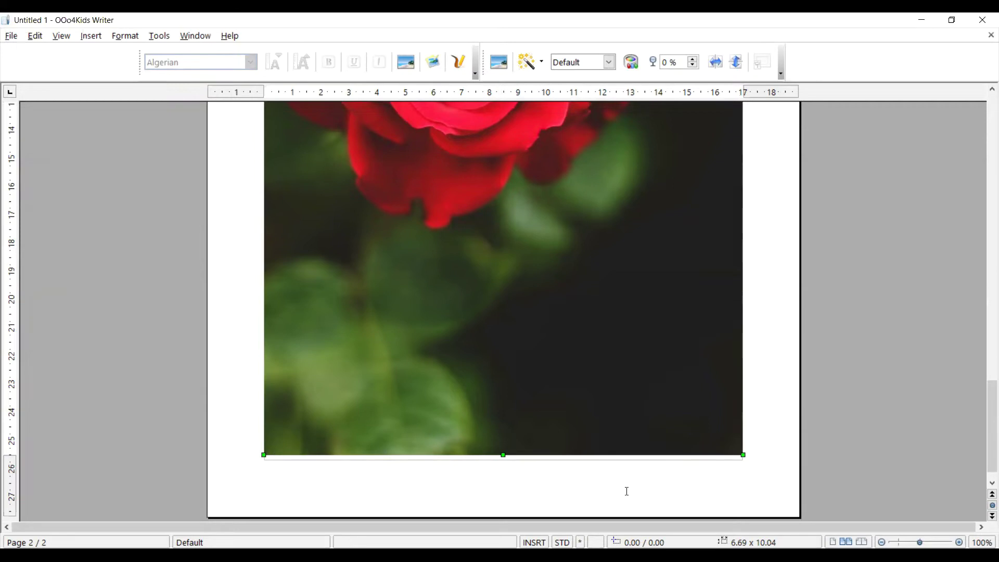
drag(503, 456, 514, 233)
scroll(588, 398, up, 3)
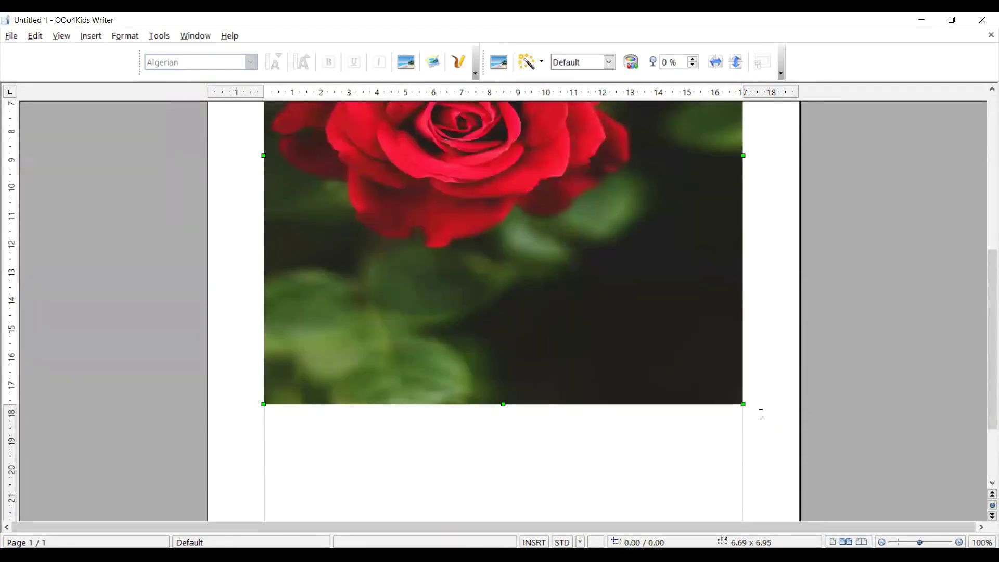
drag(743, 404, 579, 246)
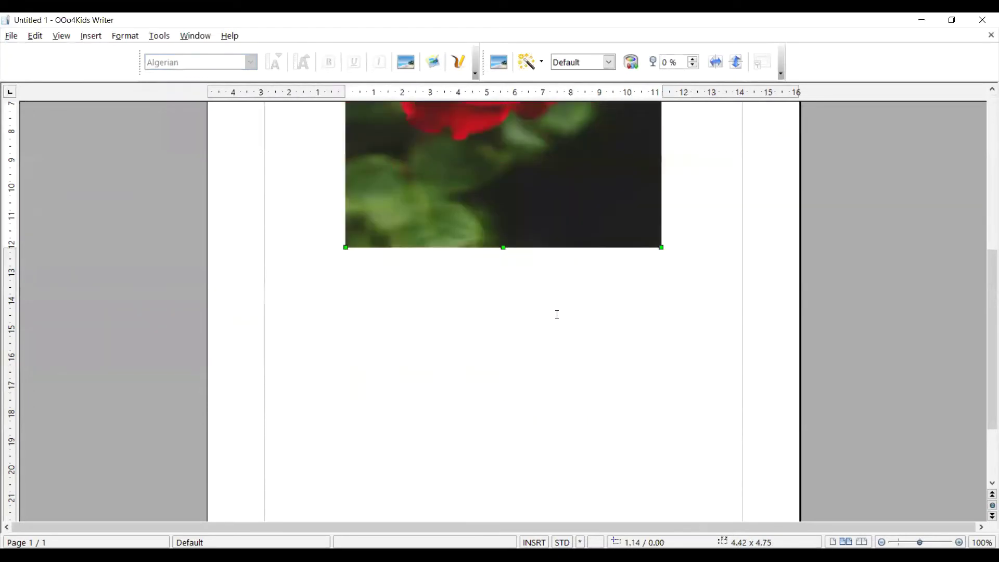
scroll(556, 314, up, 2)
scroll(542, 286, up, 3)
scroll(535, 299, up, 3)
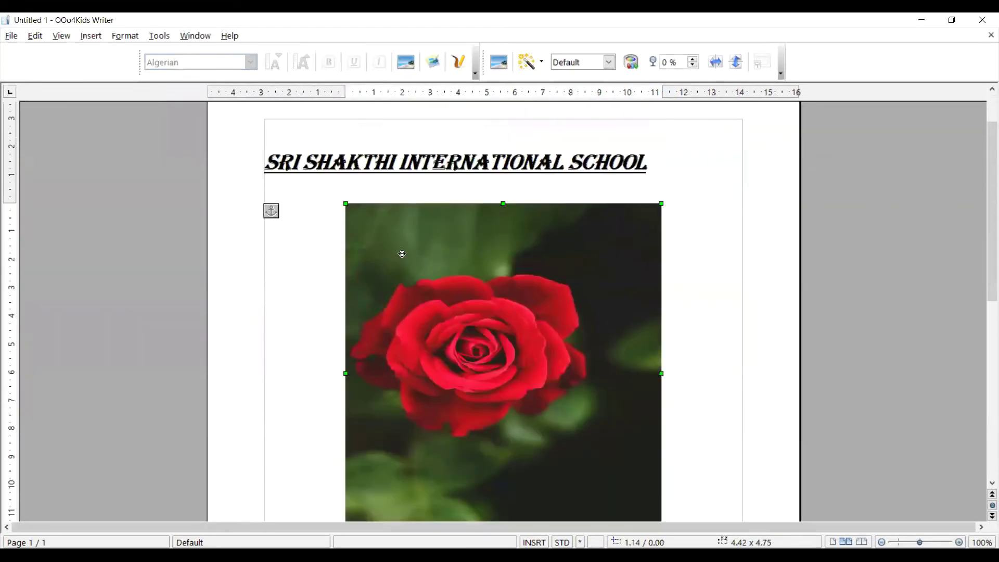
Trim the rose photo to a near-square and move it down and right under the heading
drag(346, 204, 448, 319)
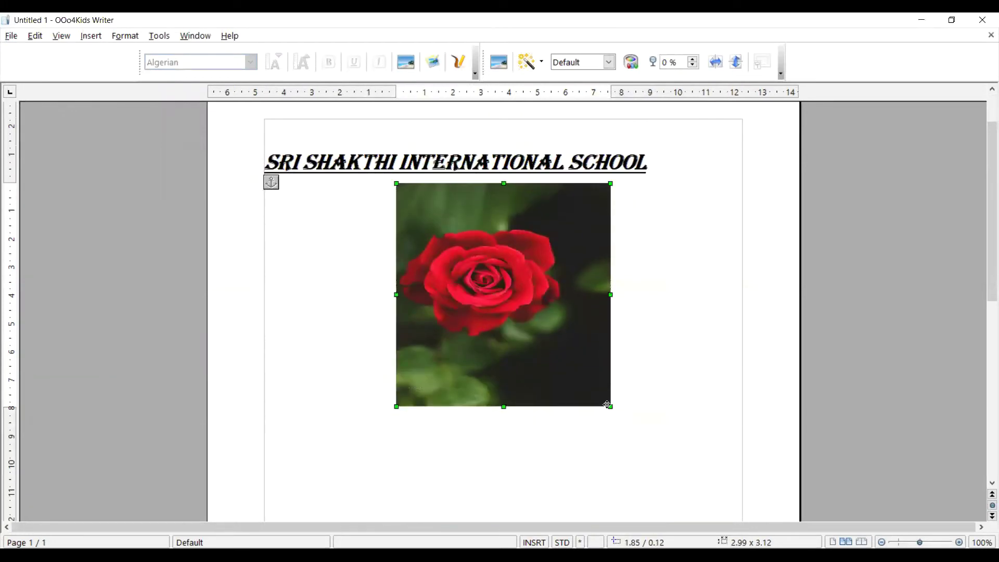
drag(607, 404, 585, 359)
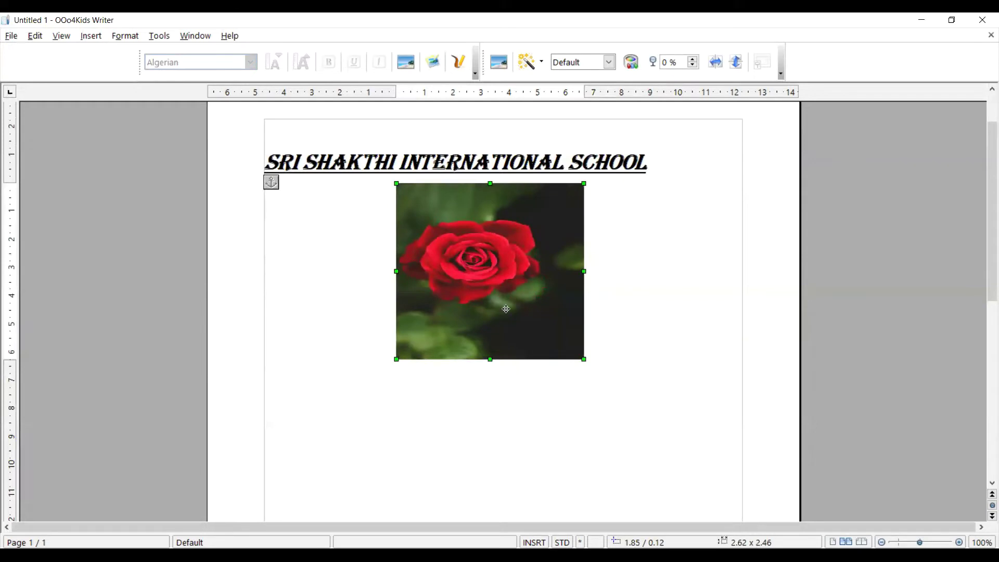
drag(500, 267, 508, 316)
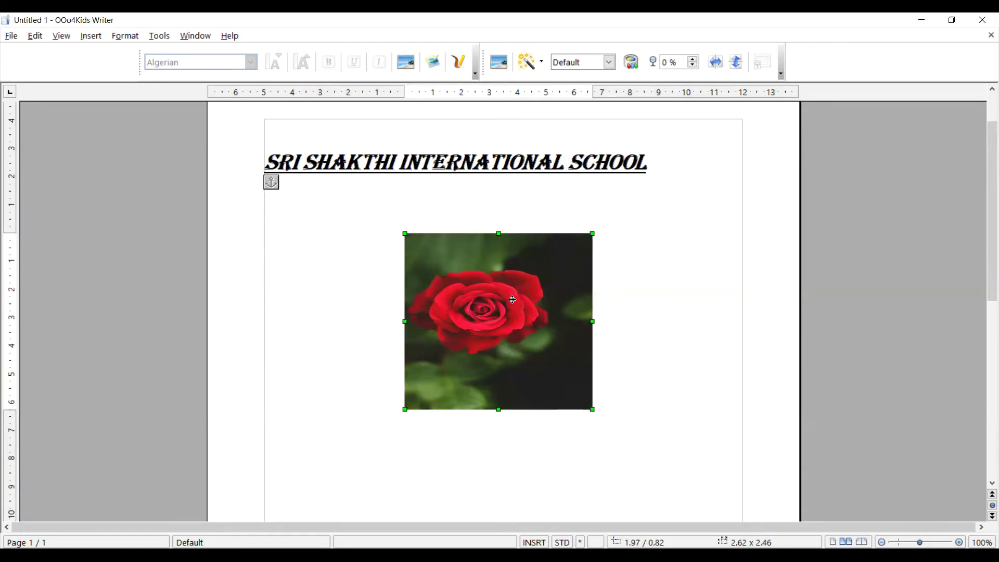
click(91, 36)
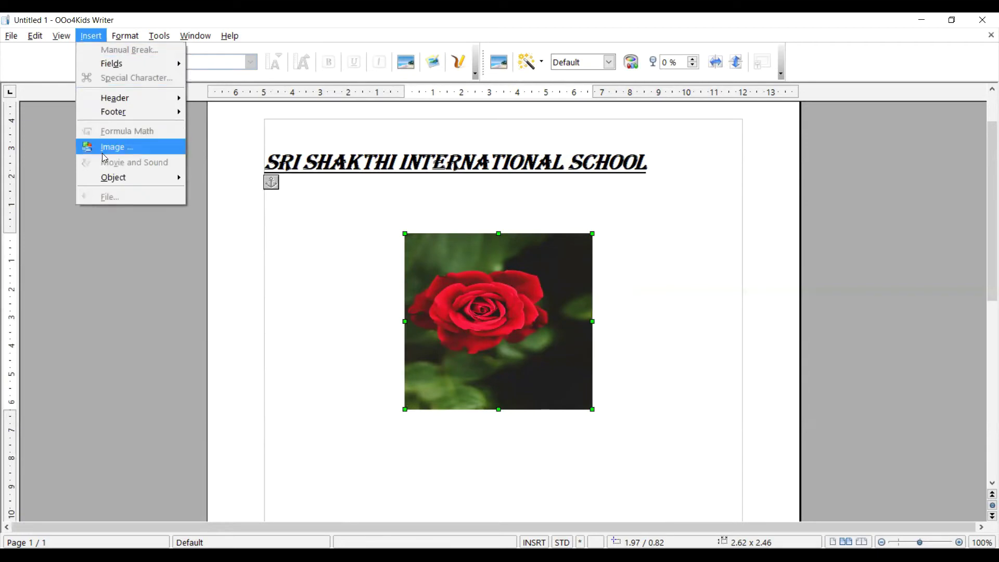
Remove the rose photo from below the heading and bring up the image file chooser
click(338, 248)
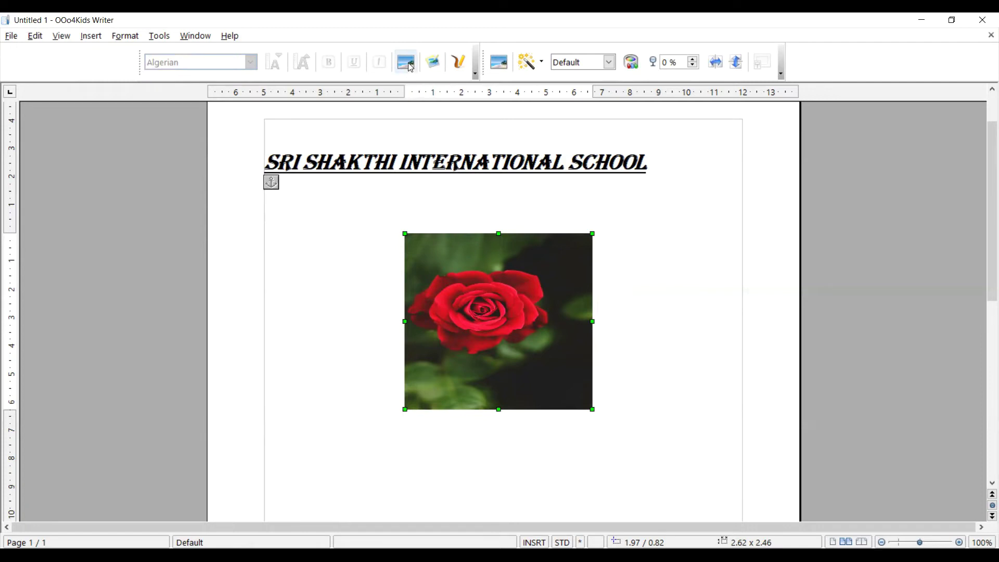
click(408, 63)
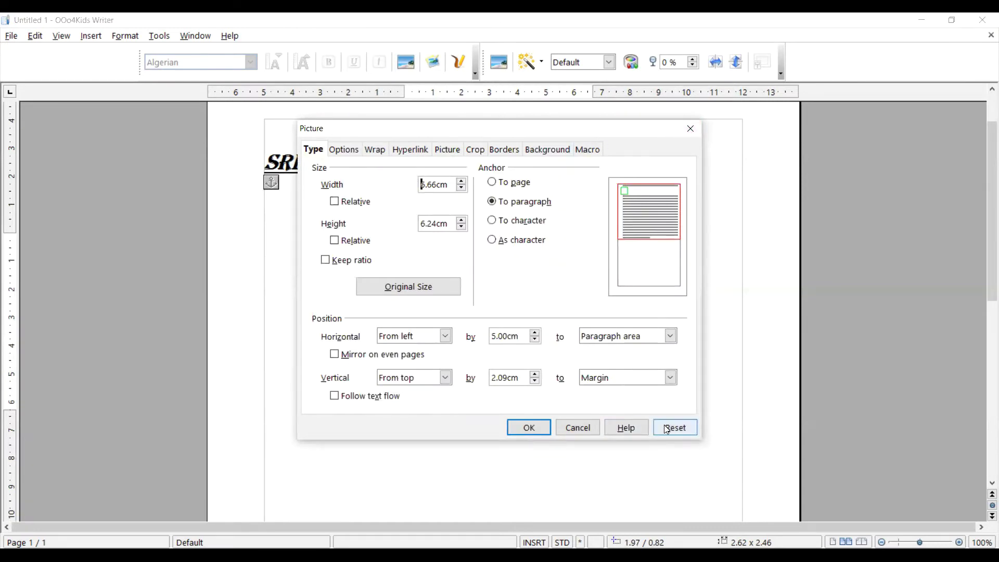
click(581, 426)
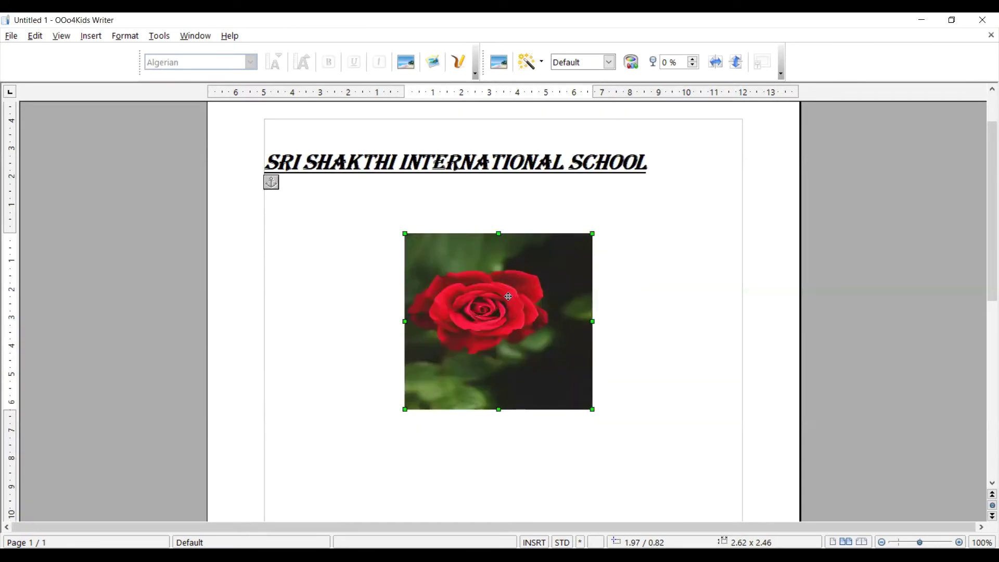
click(407, 63)
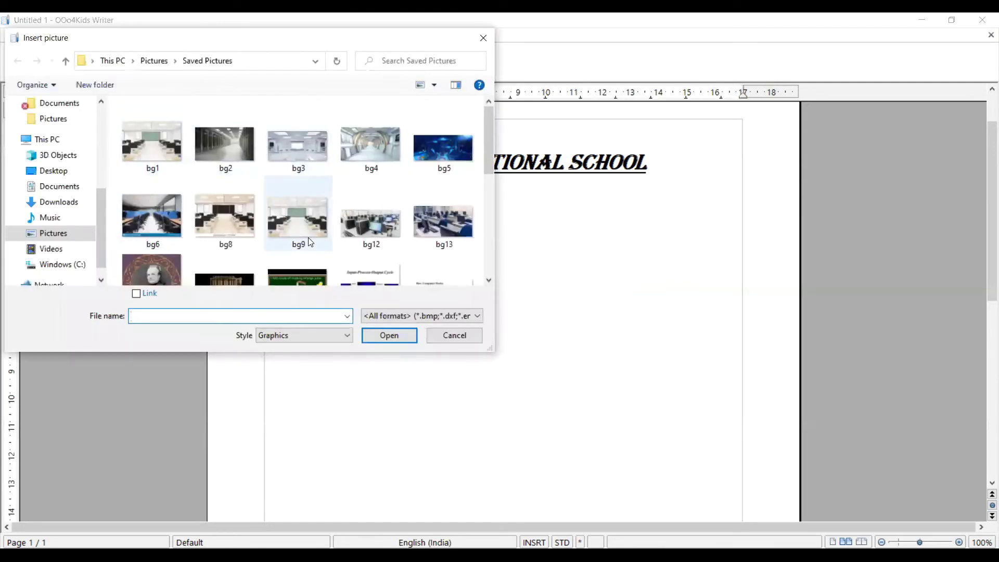
Insert the blue bg5 image from the Saved Pictures chooser
scroll(308, 238, down, 3)
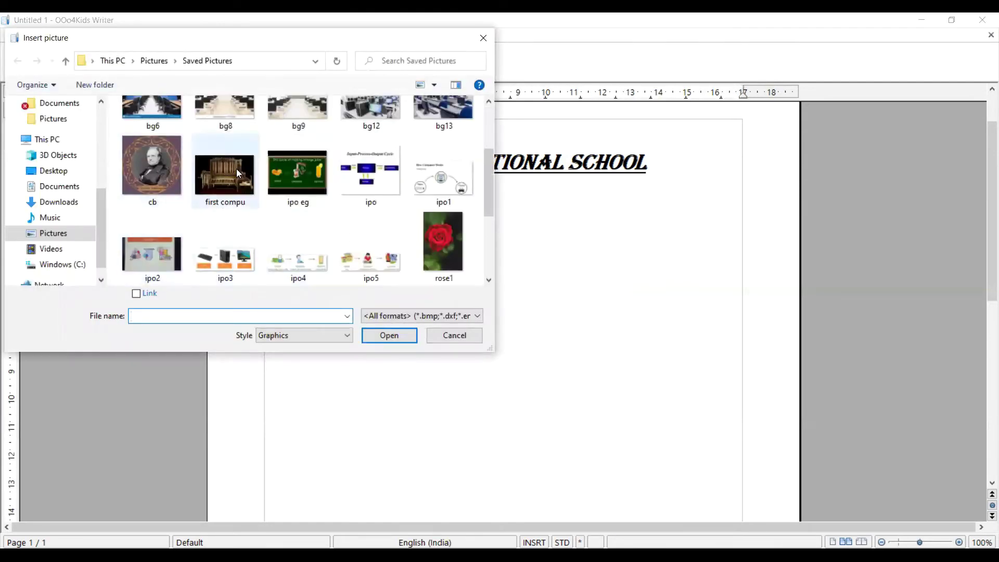
scroll(307, 228, up, 3)
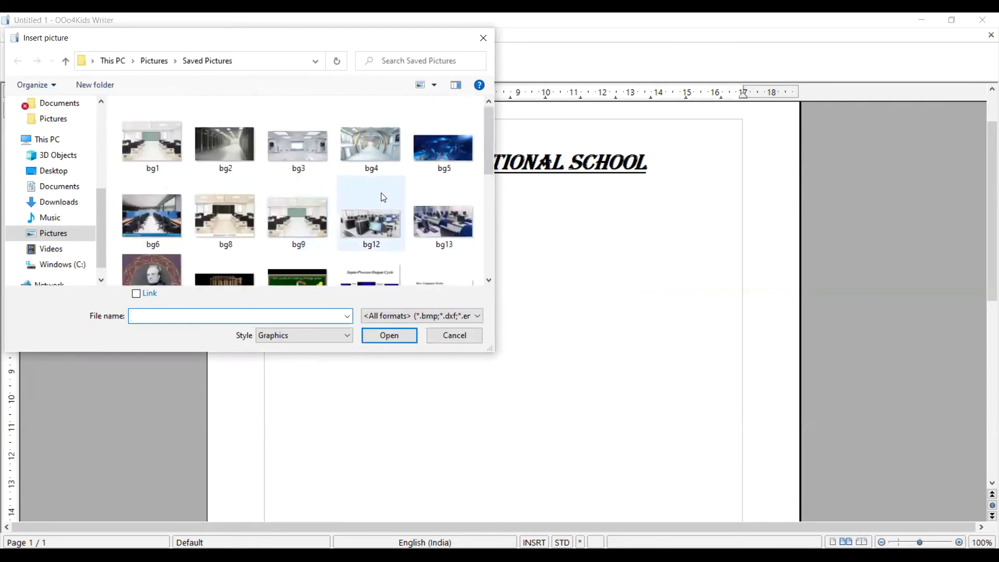
click(442, 146)
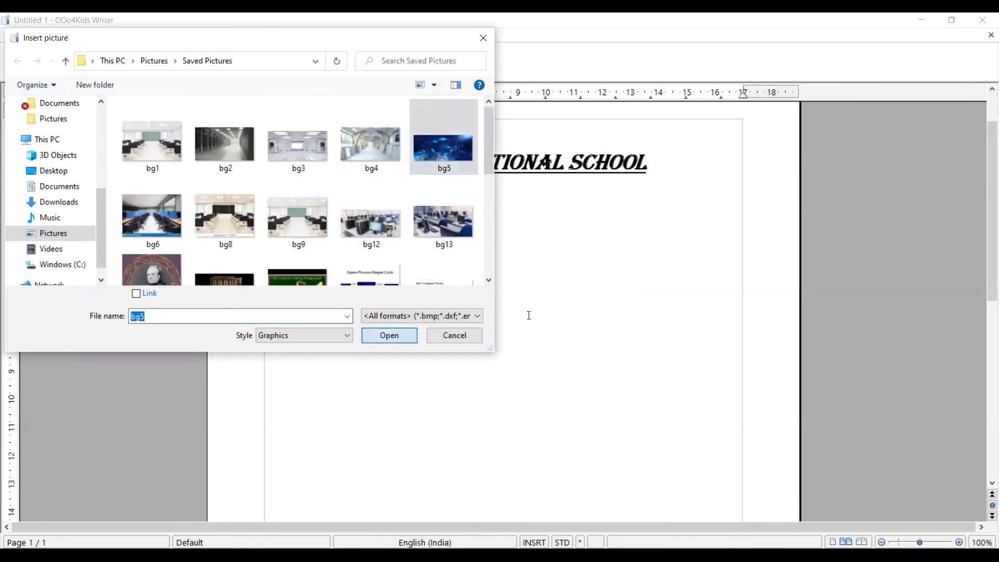
key(Return)
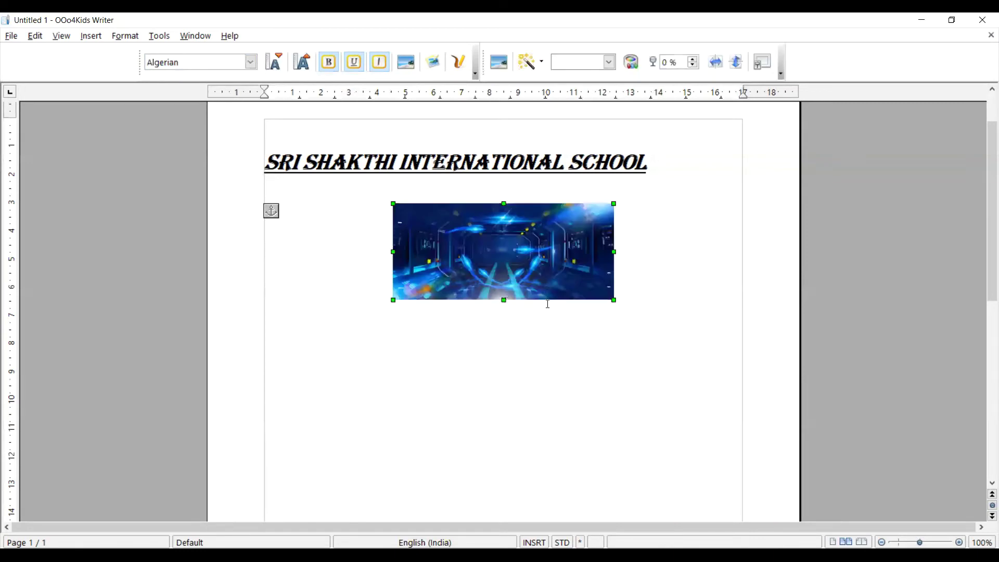
Resize the blue bg5 picture smaller and centre it under the heading
drag(505, 300, 507, 337)
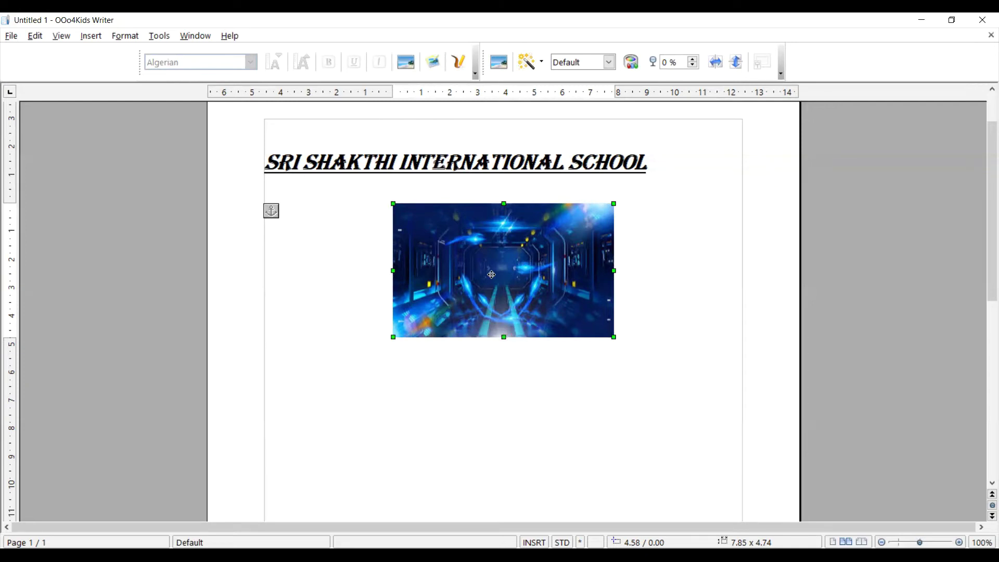
mouse_move(614, 337)
mouse_down()
mouse_move(676, 447)
mouse_move(598, 337)
mouse_up()
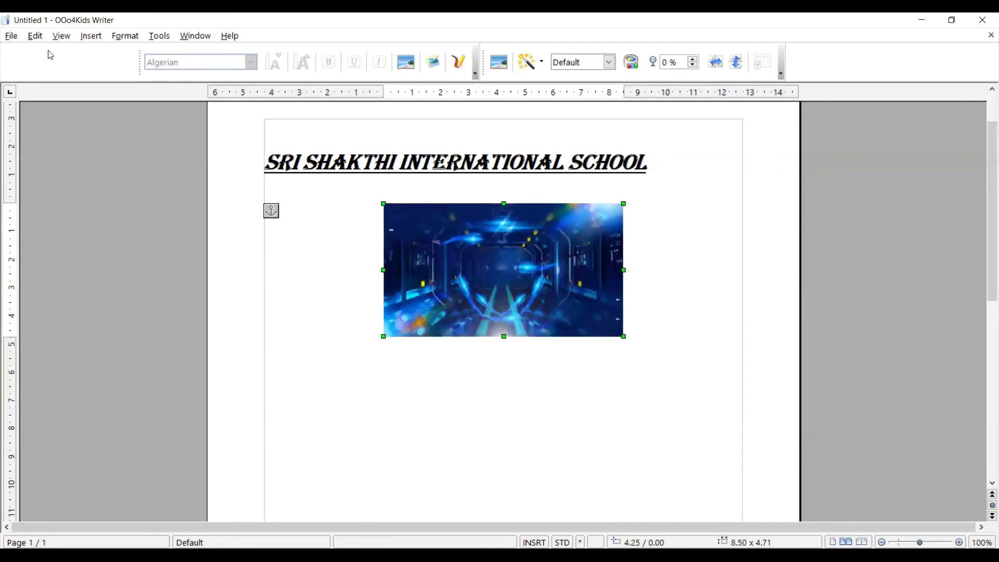
click(92, 37)
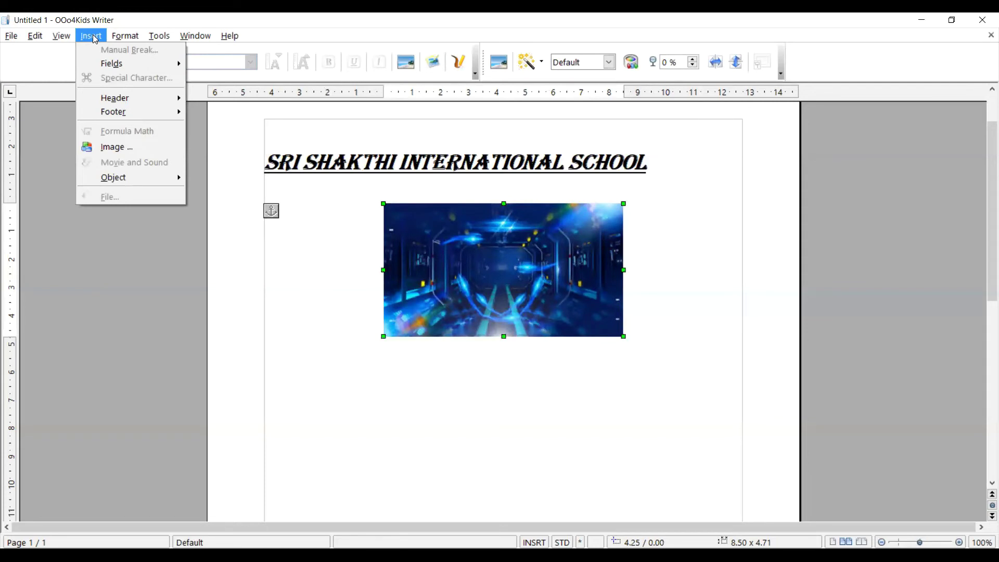
click(316, 225)
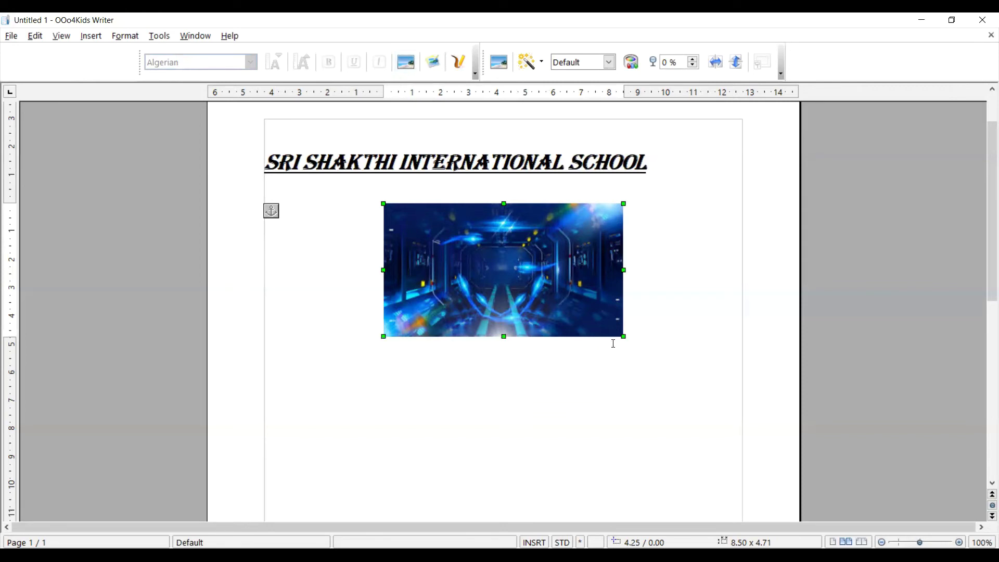
drag(625, 337, 559, 327)
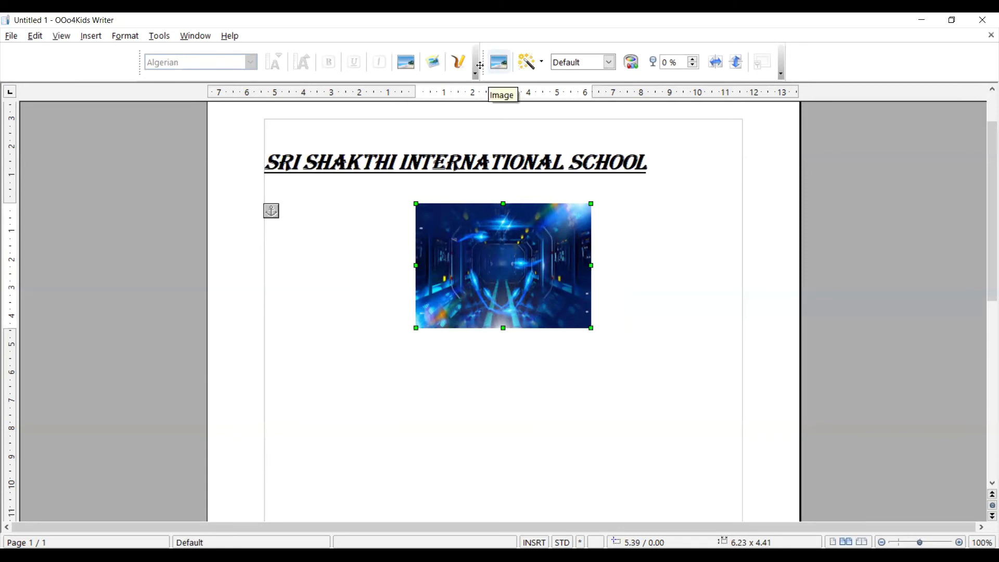
Place the bathroom tile from the gallery Backgrounds theme on the page, right below the heading
click(434, 62)
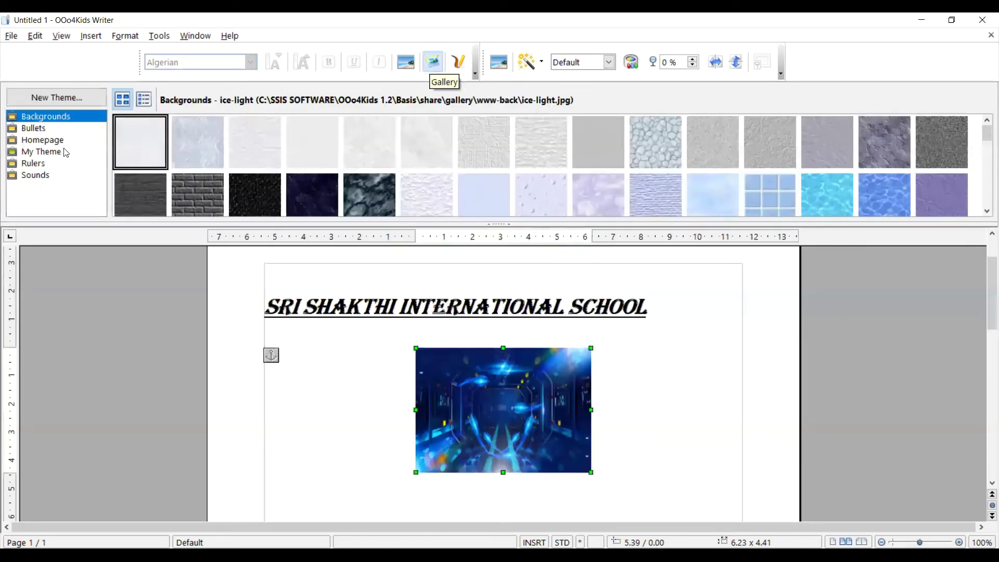
click(47, 129)
click(49, 141)
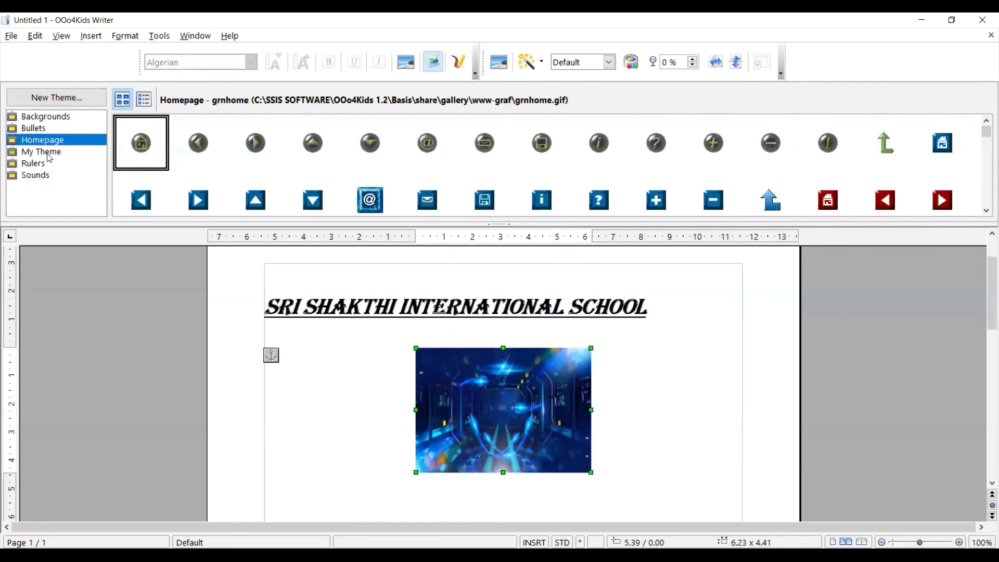
click(49, 154)
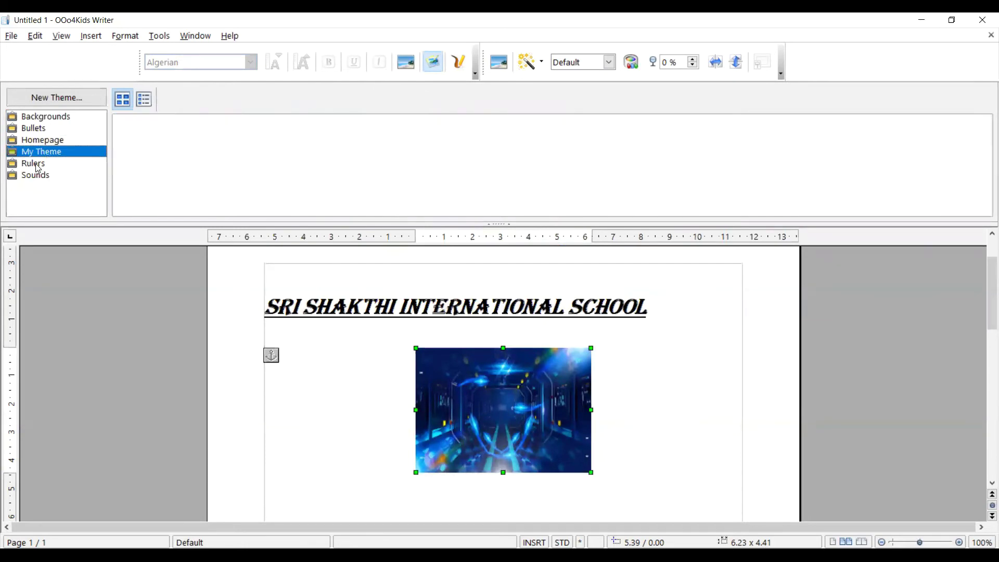
click(38, 164)
click(40, 116)
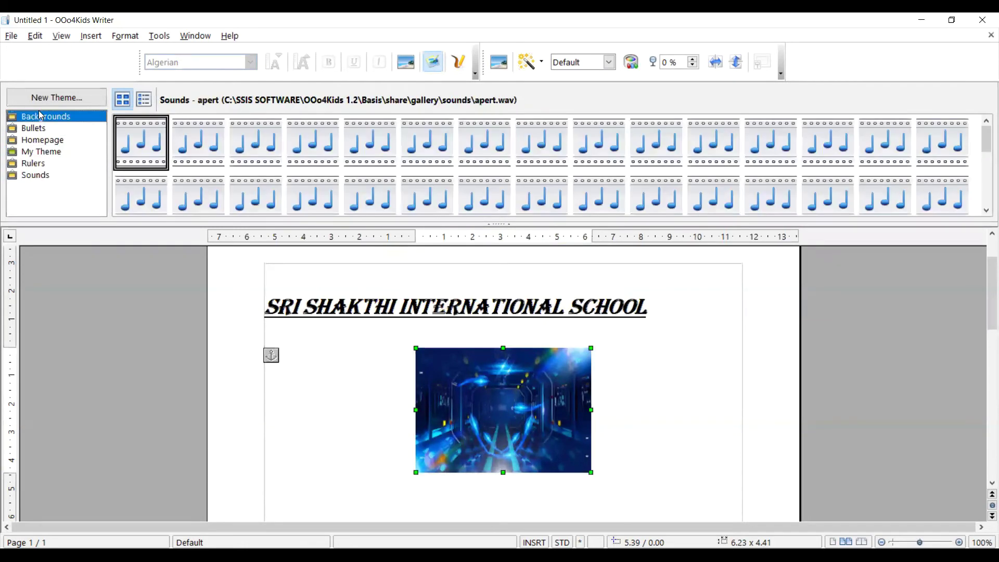
drag(761, 187, 688, 364)
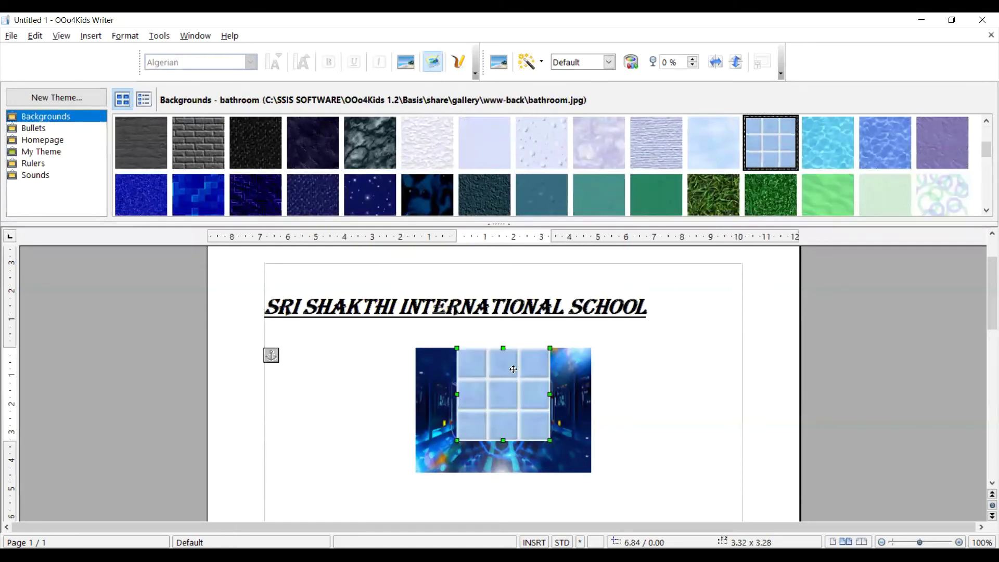
drag(507, 373, 639, 365)
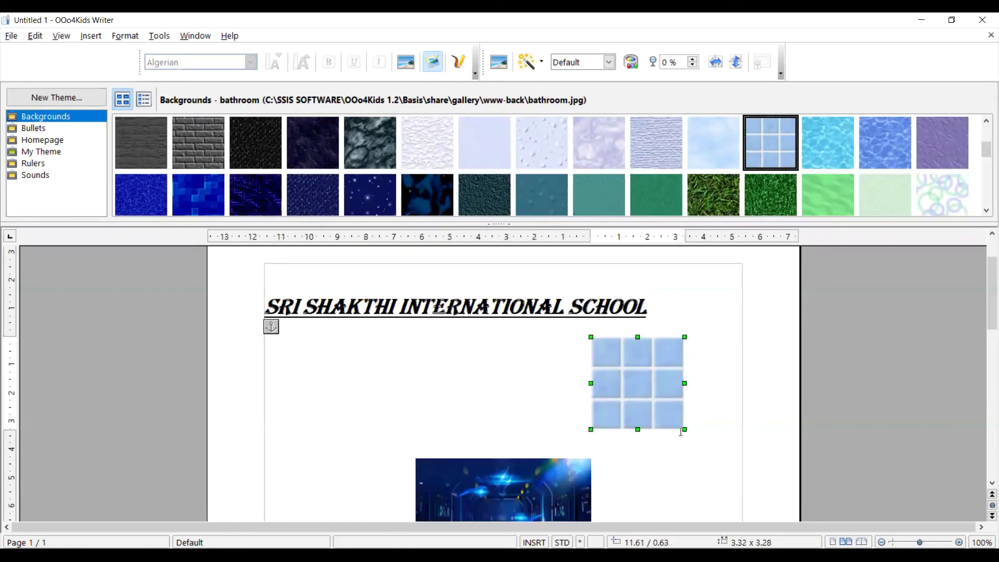
drag(685, 430, 661, 403)
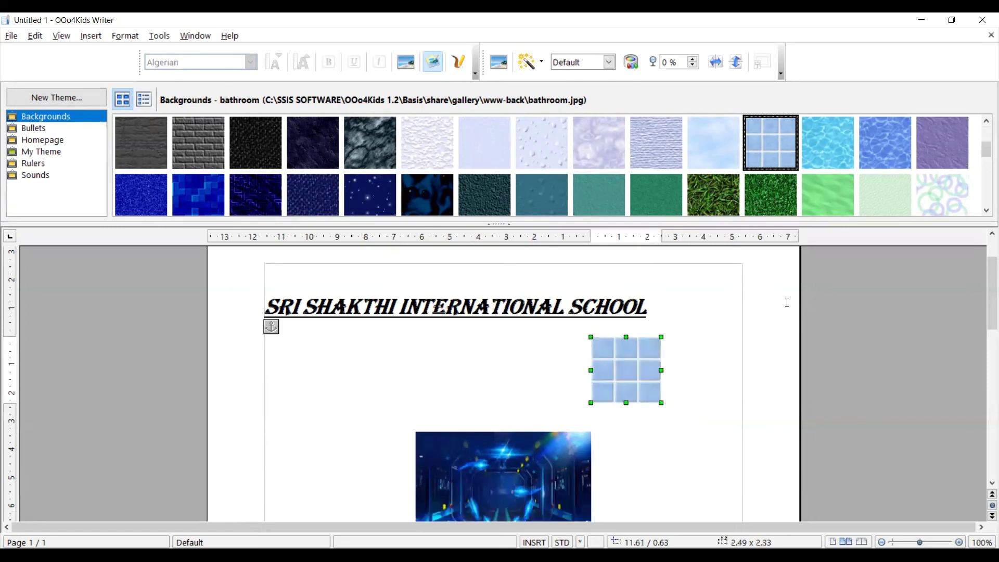
Insert the red ball bullet from the gallery Bullets theme above the heading
click(36, 140)
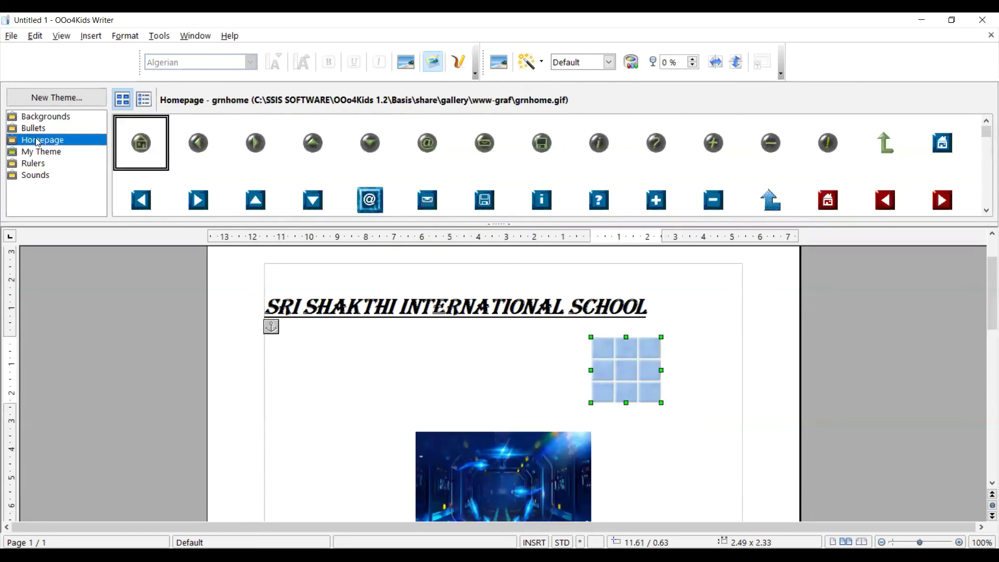
click(36, 129)
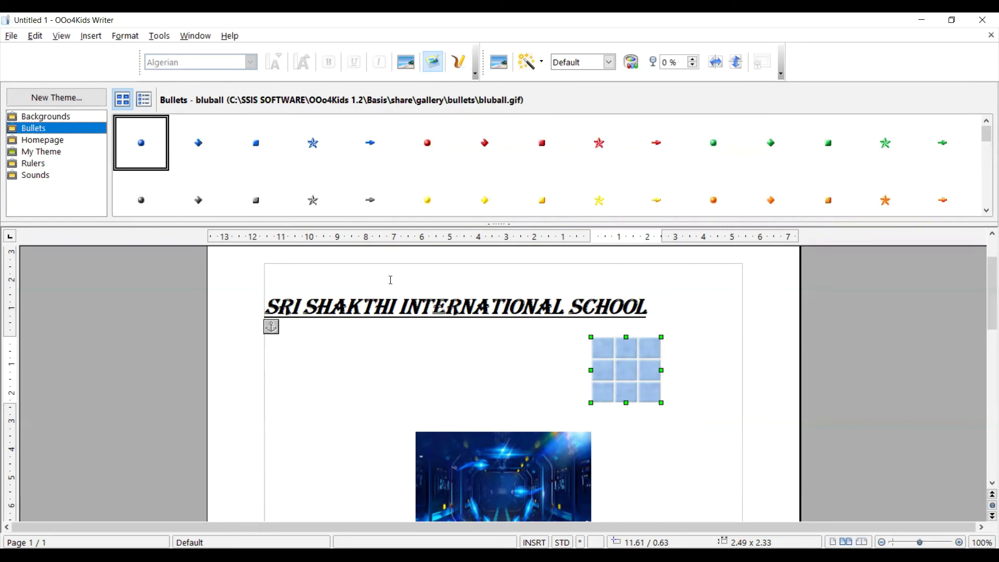
drag(428, 151, 440, 383)
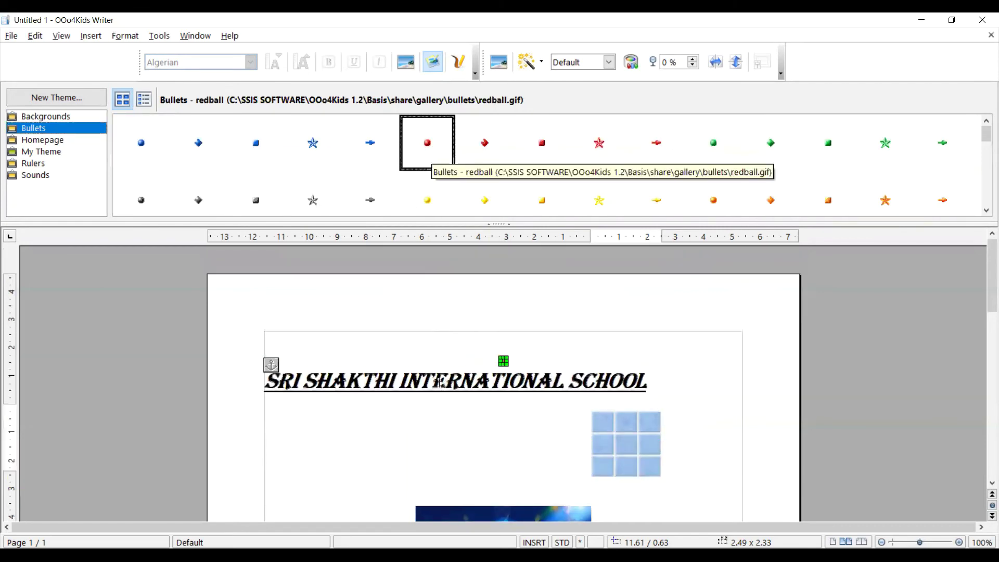
Deselect the red bullet, browse the My Theme, Rulers and Sounds themes, then close the gallery
key(Escape)
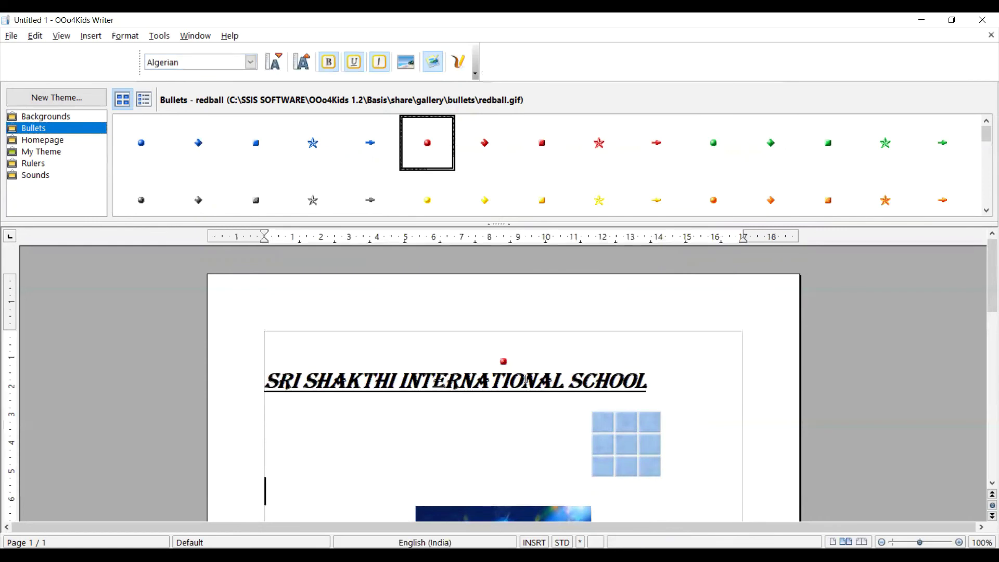
click(47, 155)
click(40, 165)
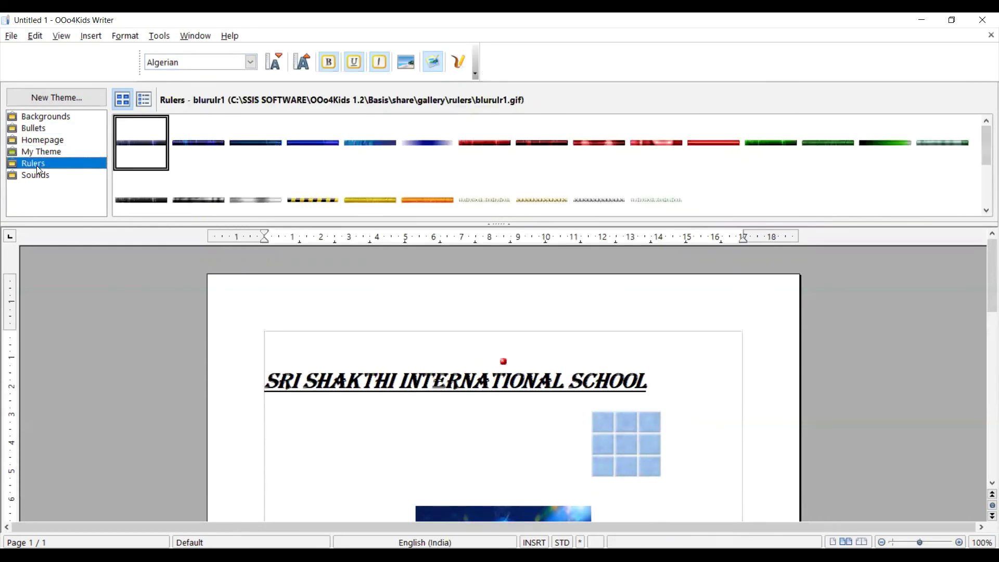
click(41, 177)
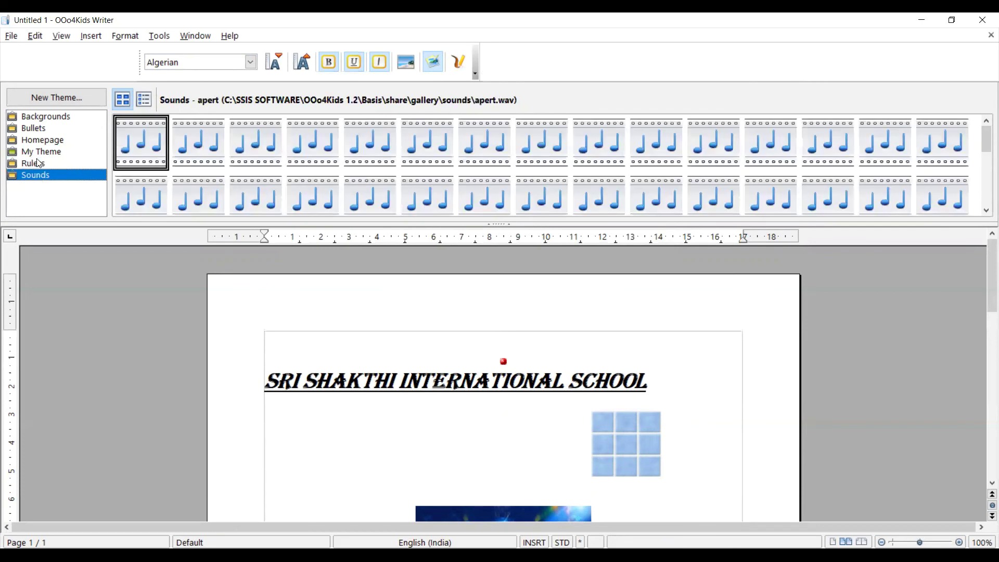
click(39, 141)
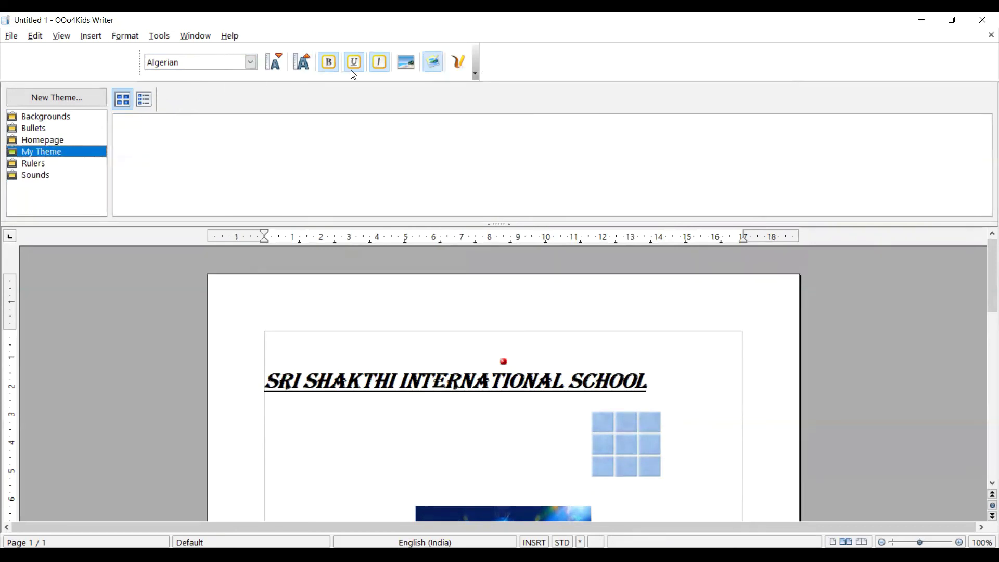
click(435, 65)
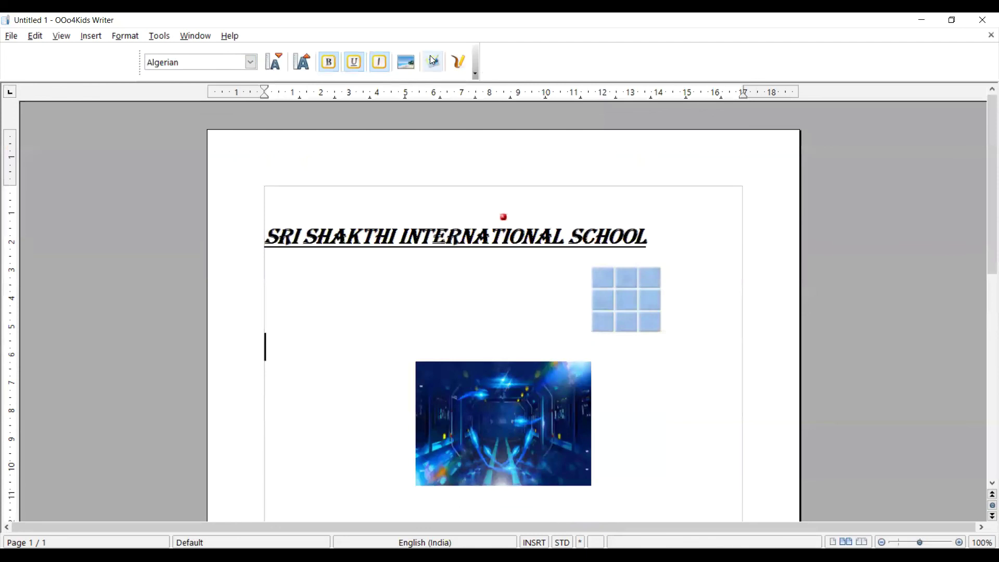
click(433, 65)
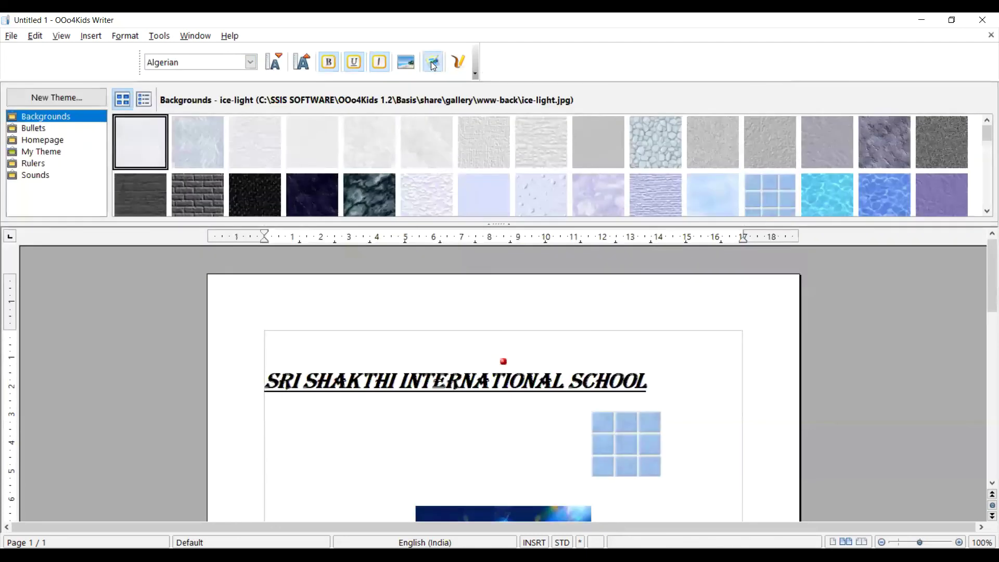
click(434, 65)
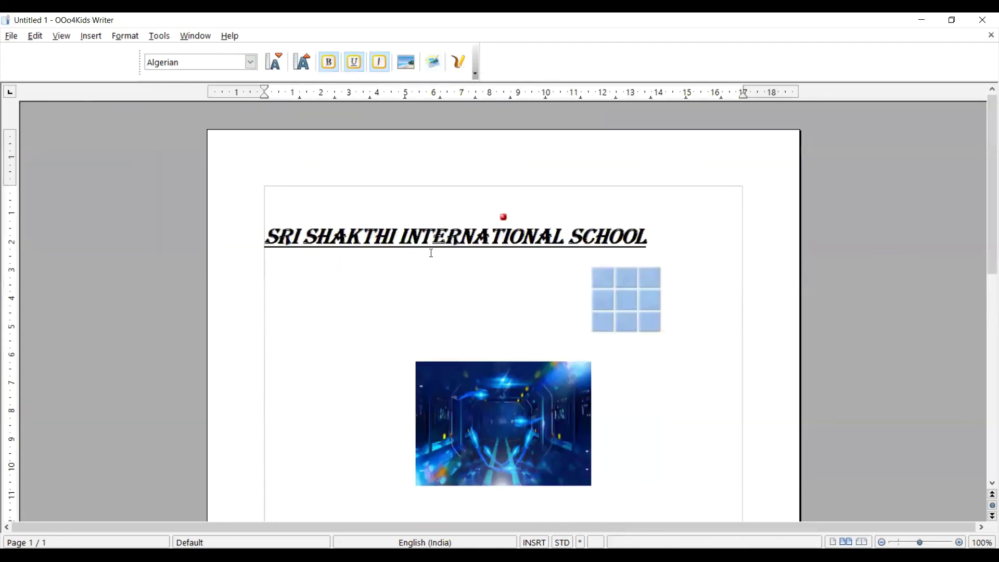